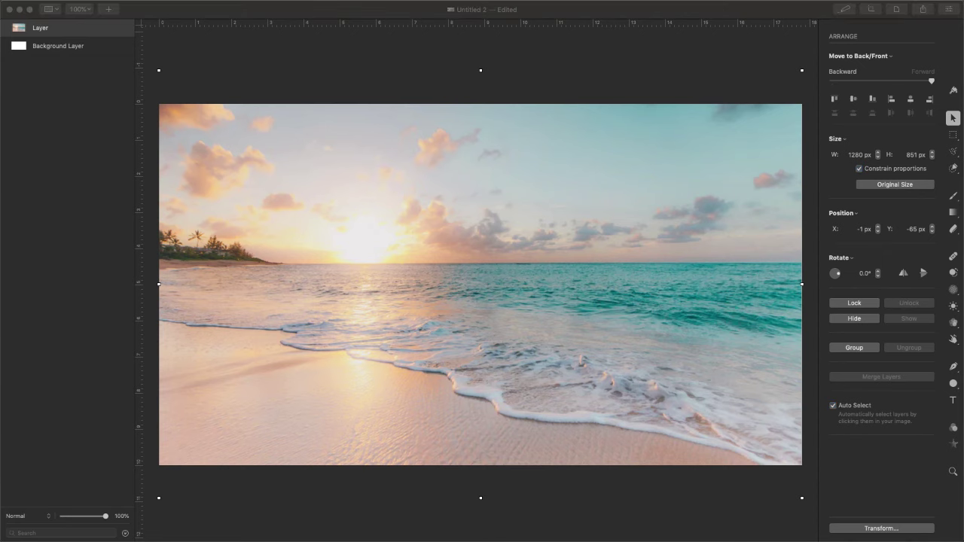
# Add the white horse photo over the beach image and fit a rectangular selection closely around the horse
pyautogui.moveTo(482, 248); pyautogui.dragTo(485, 242)
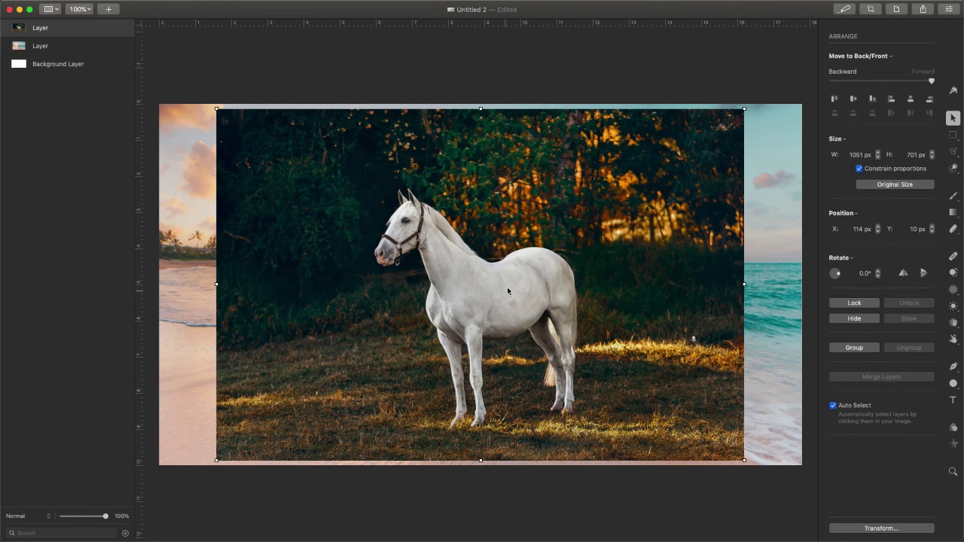
pyautogui.click(954, 136)
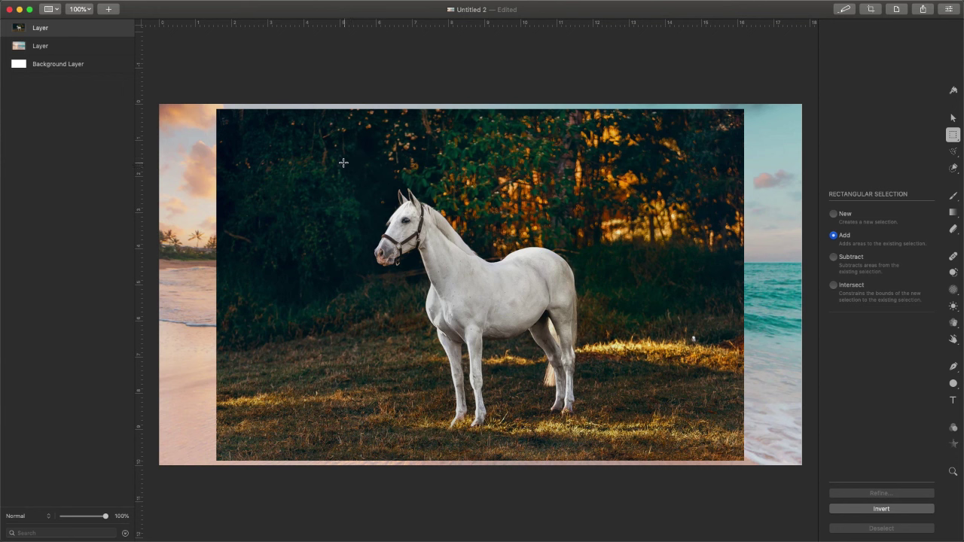
pyautogui.moveTo(343, 163); pyautogui.dragTo(621, 444)
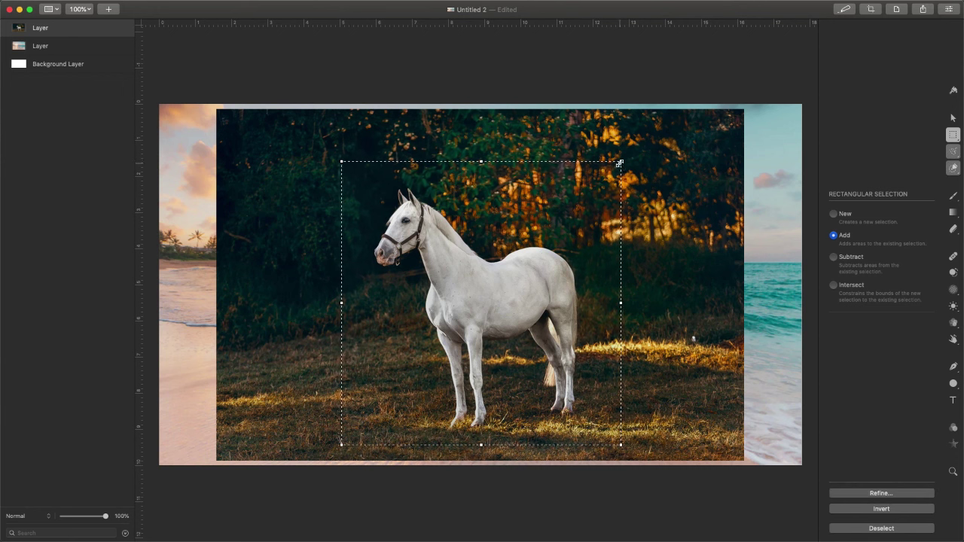
pyautogui.moveTo(619, 163); pyautogui.dragTo(589, 183)
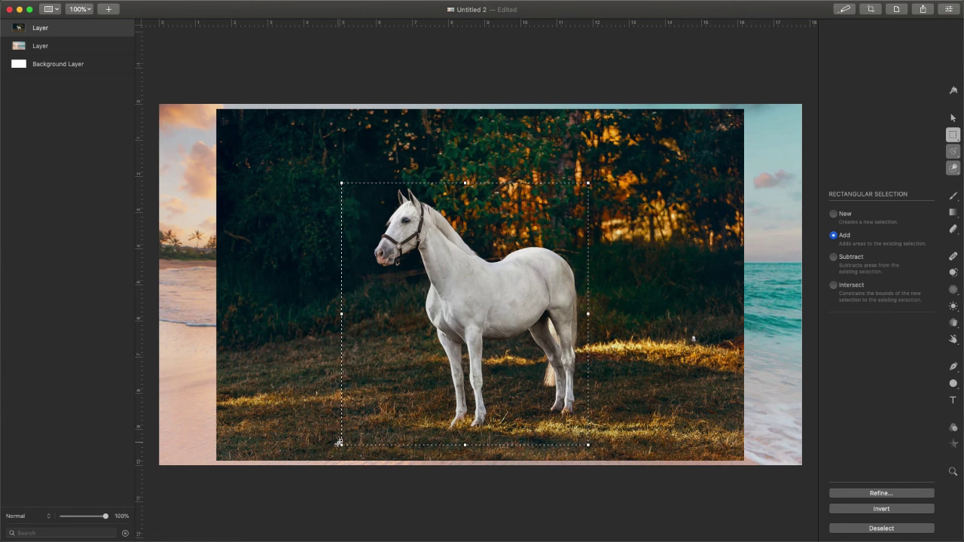
pyautogui.moveTo(339, 444); pyautogui.dragTo(365, 436)
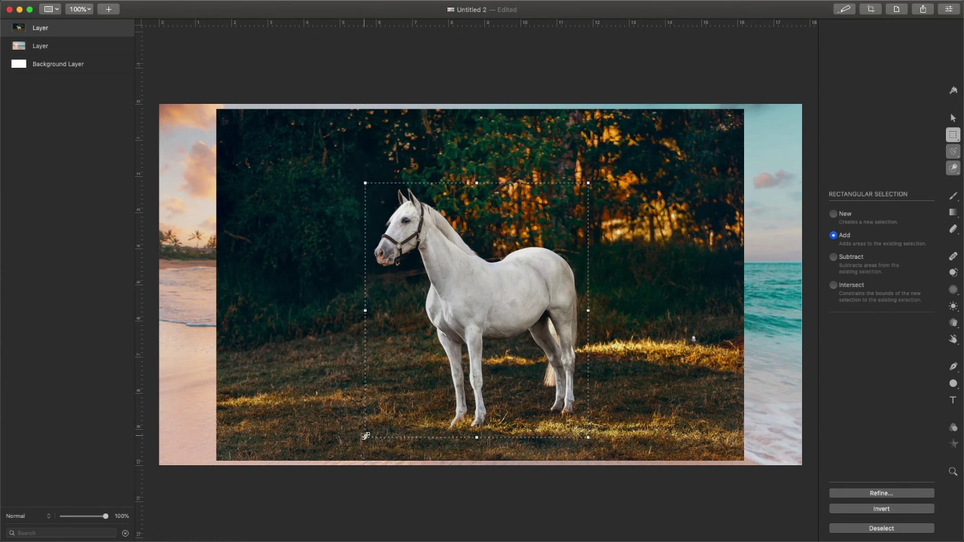
# Try cropping the whole document to the rectangular selection in Hide mode, and undo the crop
pyautogui.rightClick(458, 244)
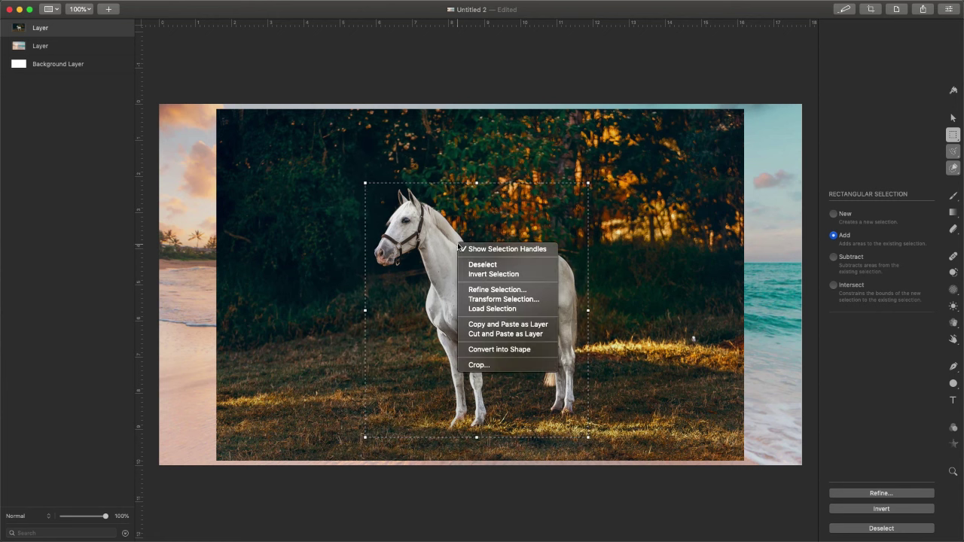
pyautogui.click(496, 367)
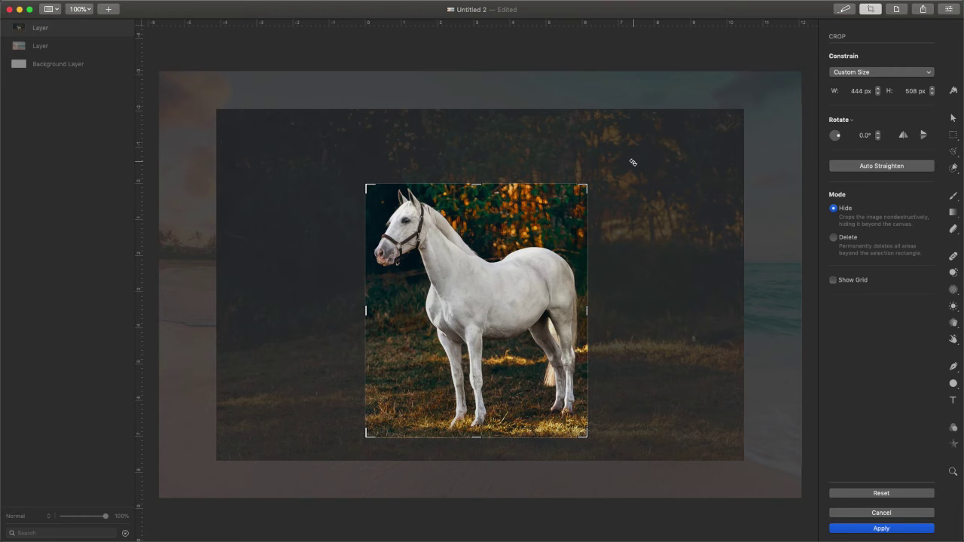
pyautogui.press('Return')
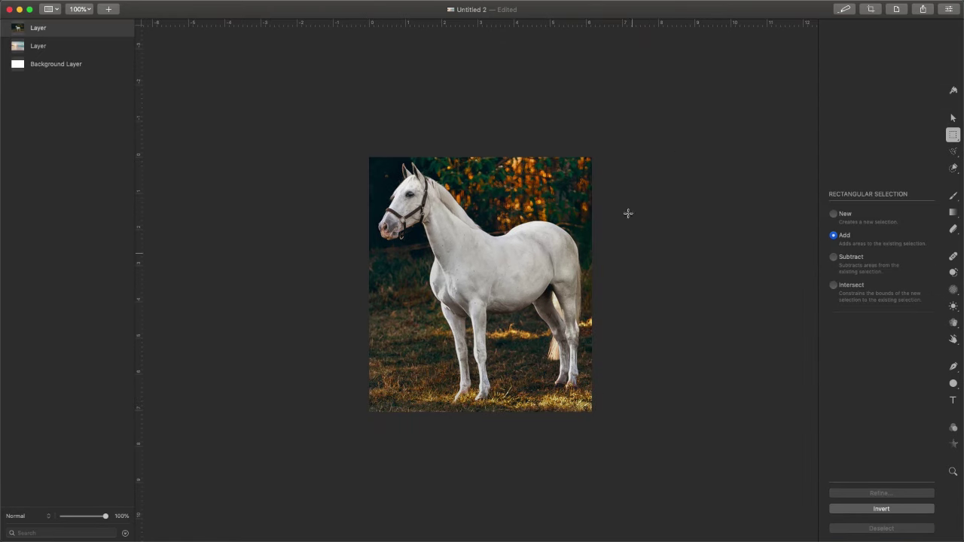
pyautogui.press('super+z')
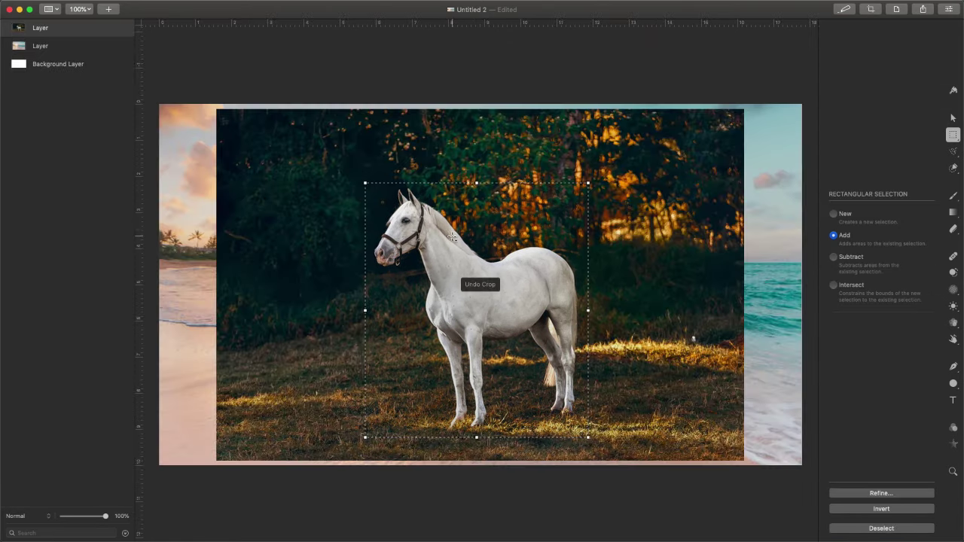
# Add a mask to the horse layer from the rectangular selection
pyautogui.rightClick(22, 31)
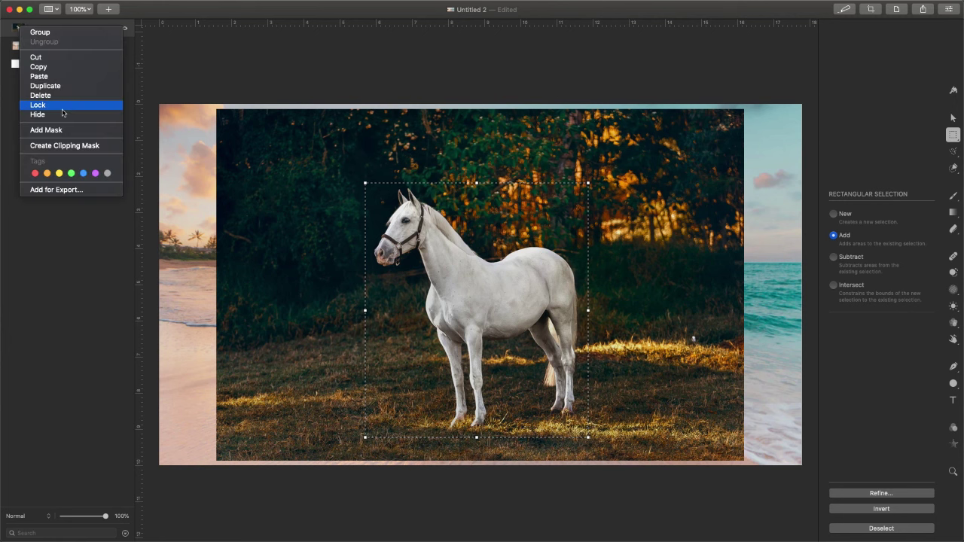
pyautogui.click(58, 132)
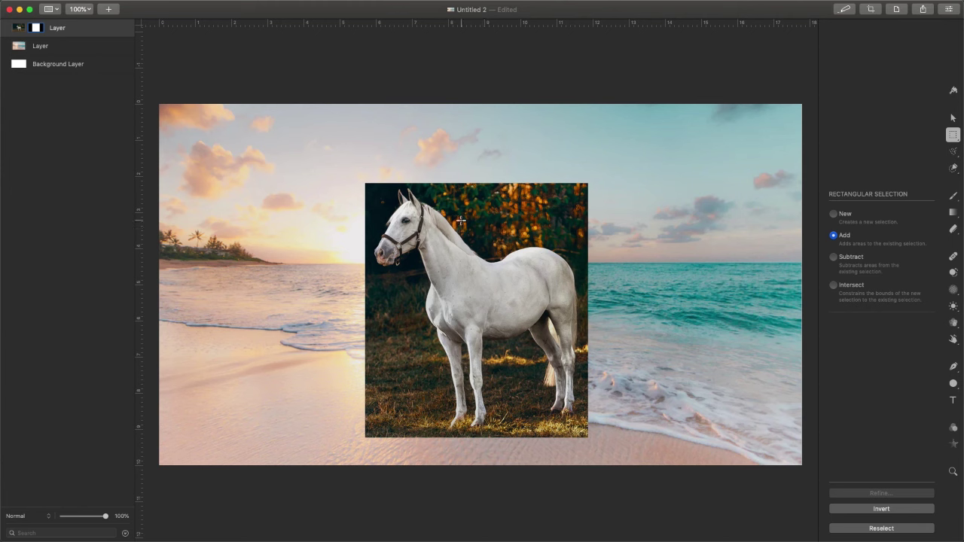
# Select the horse layer's image instead of its mask and move it to about X 129 px, Y 0 px
pyautogui.press('v')
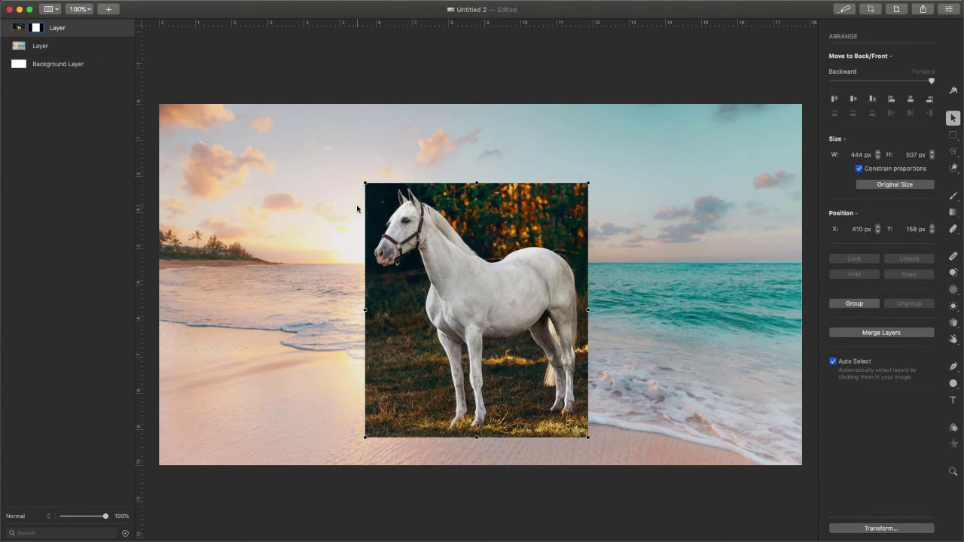
pyautogui.click(75, 65)
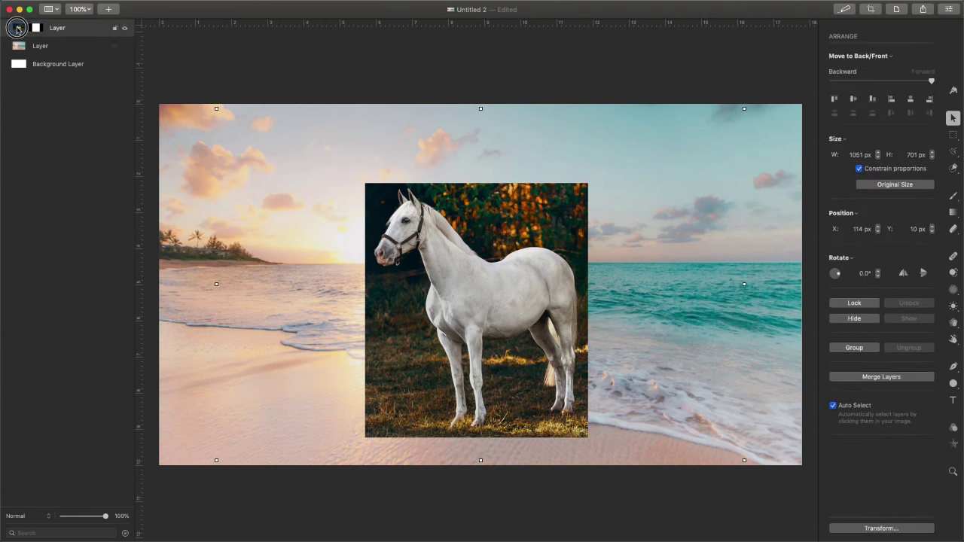
pyautogui.moveTo(530, 271)
pyautogui.mouseDown()
pyautogui.moveTo(499, 263)
pyautogui.moveTo(538, 261)
pyautogui.moveTo(535, 280)
pyautogui.mouseUp()
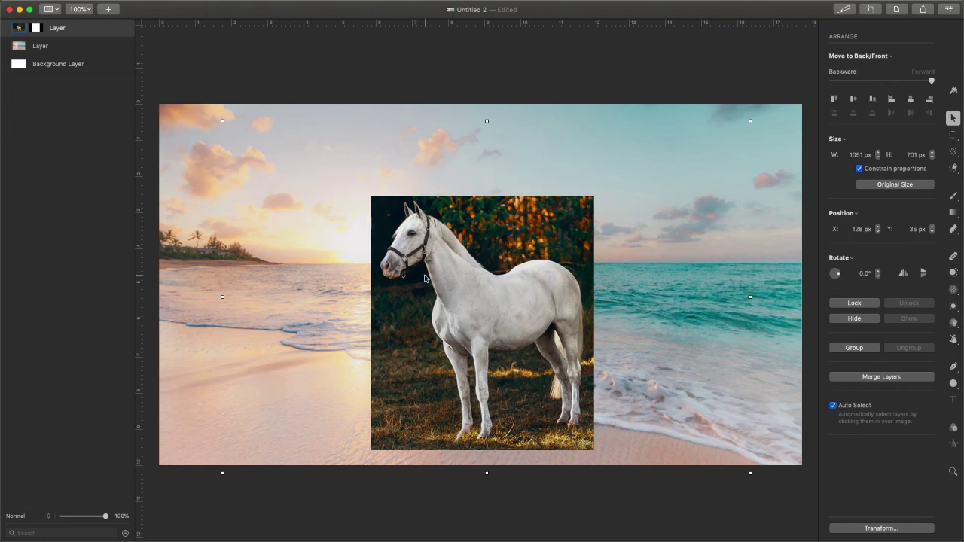
pyautogui.moveTo(468, 305); pyautogui.dragTo(469, 274)
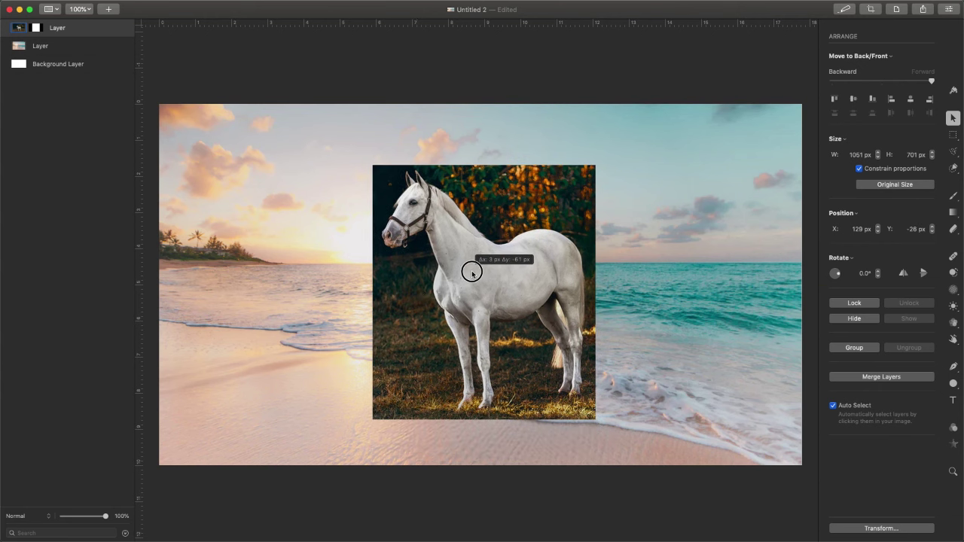
pyautogui.moveTo(495, 333); pyautogui.dragTo(495, 346)
# Merge the mask into the horse layer and move the trimmed photo to about X 403 px, Y 153 px
pyautogui.rightClick(21, 30)
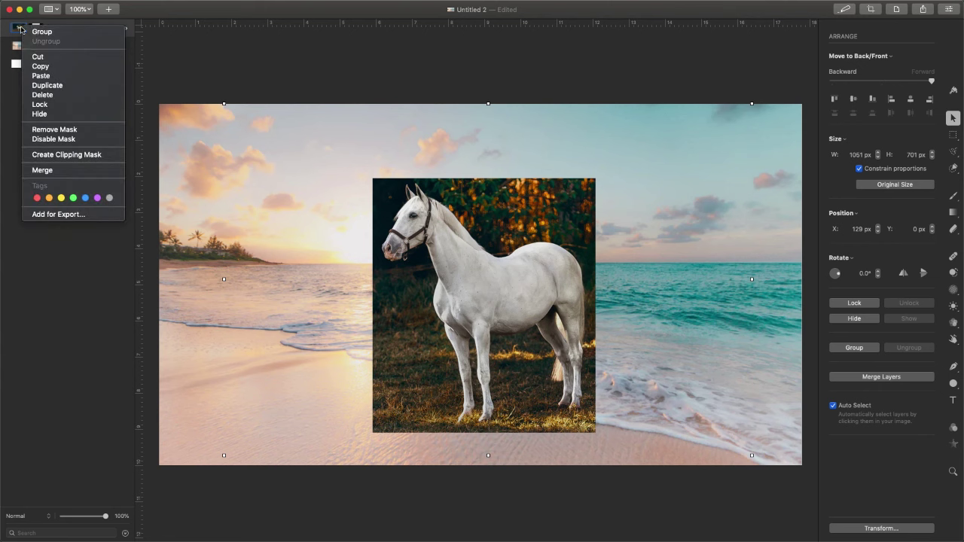
pyautogui.click(72, 171)
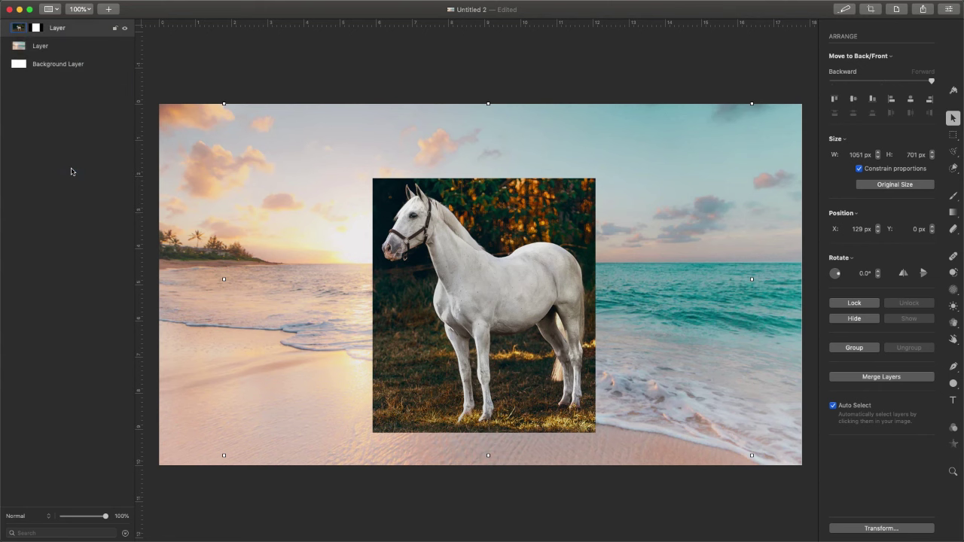
pyautogui.moveTo(514, 300); pyautogui.dragTo(451, 296)
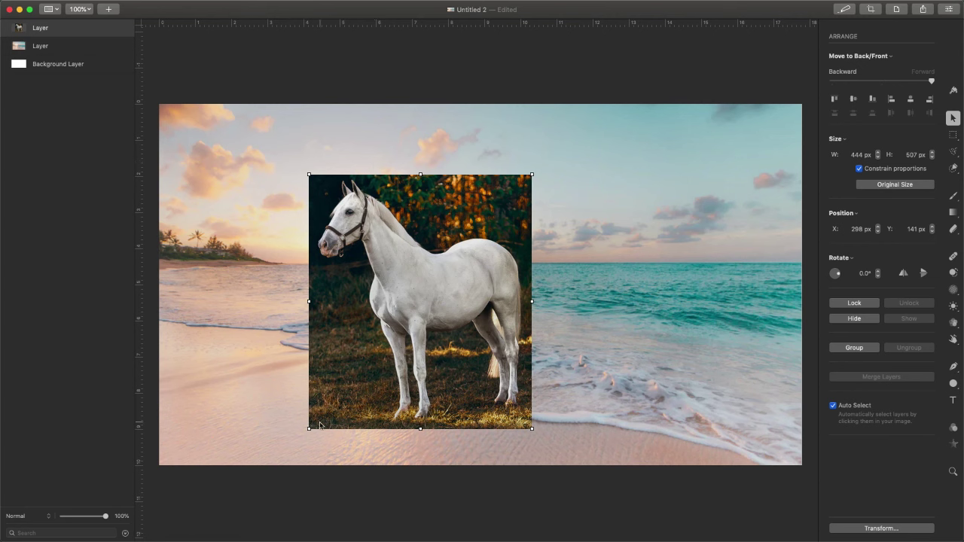
pyautogui.moveTo(420, 275); pyautogui.dragTo(350, 284)
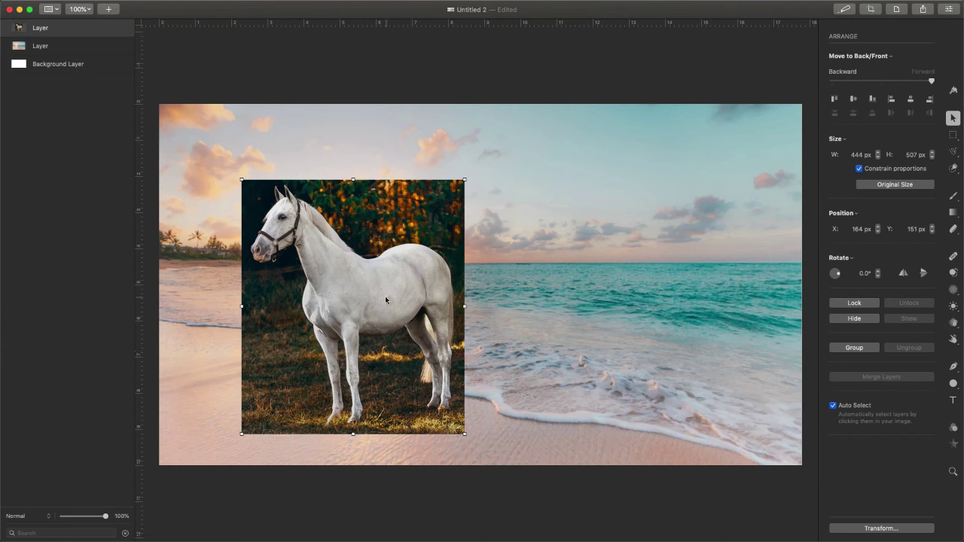
pyautogui.moveTo(386, 300); pyautogui.dragTo(505, 299)
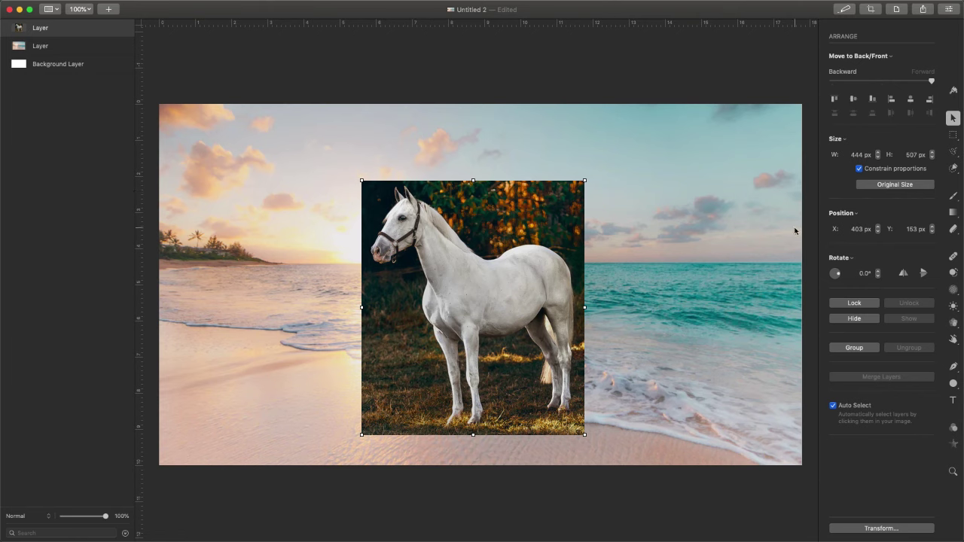
# Select the horse from its head to its legs with the Quick Selection tool
pyautogui.click(953, 169)
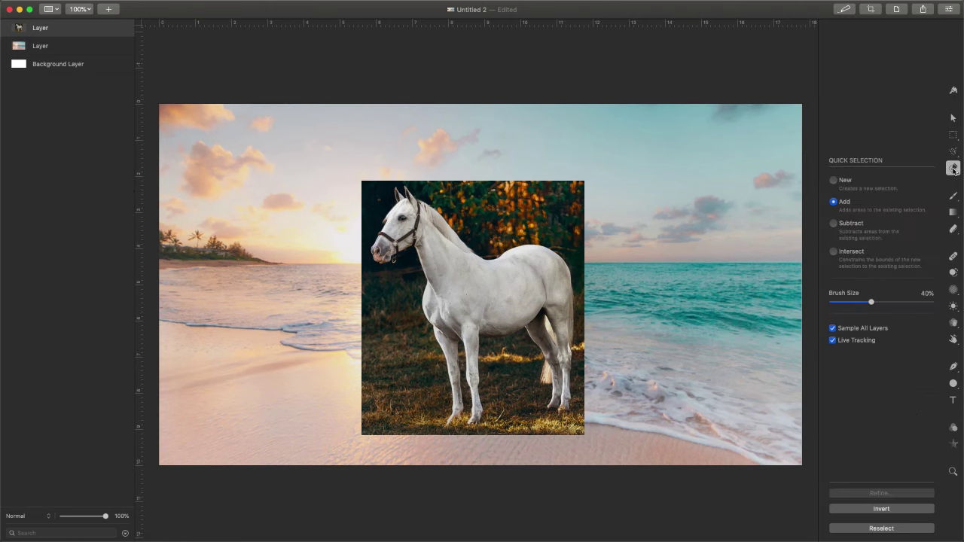
pyautogui.moveTo(417, 246)
pyautogui.mouseDown()
pyautogui.moveTo(445, 259)
pyautogui.moveTo(412, 221)
pyautogui.moveTo(387, 242)
pyautogui.moveTo(440, 244)
pyautogui.moveTo(459, 301)
pyautogui.moveTo(443, 353)
pyautogui.moveTo(459, 334)
pyautogui.moveTo(474, 349)
pyautogui.moveTo(472, 369)
pyautogui.moveTo(472, 310)
pyautogui.moveTo(499, 313)
pyautogui.moveTo(526, 299)
pyautogui.moveTo(537, 276)
pyautogui.moveTo(549, 309)
pyautogui.moveTo(539, 321)
pyautogui.moveTo(554, 360)
pyautogui.mouseUp()
pyautogui.moveTo(474, 410); pyautogui.dragTo(457, 413)
# Correct the selection around the horse's front and hind hooves
pyautogui.scroll(-3, 456, 419)
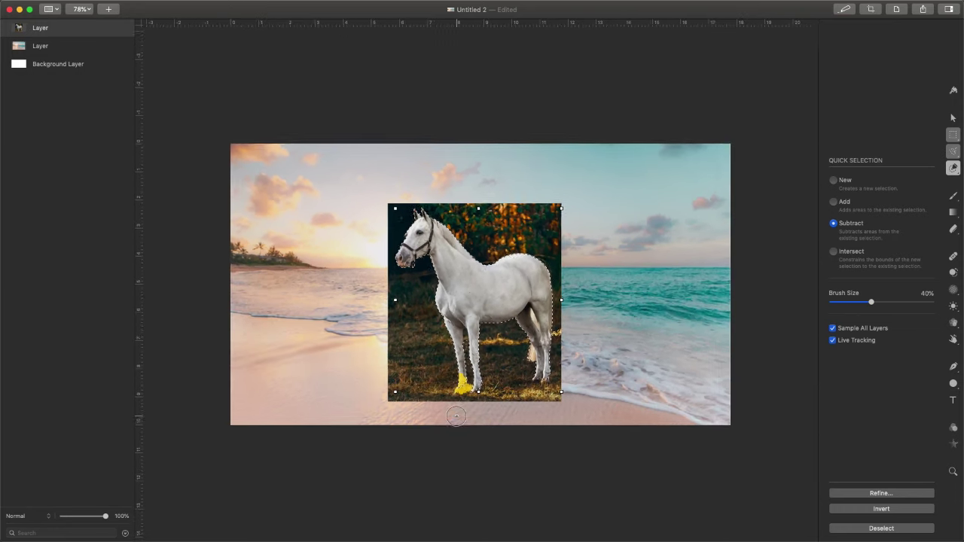
pyautogui.scroll(10, 455, 428)
pyautogui.scroll(2, 455, 428)
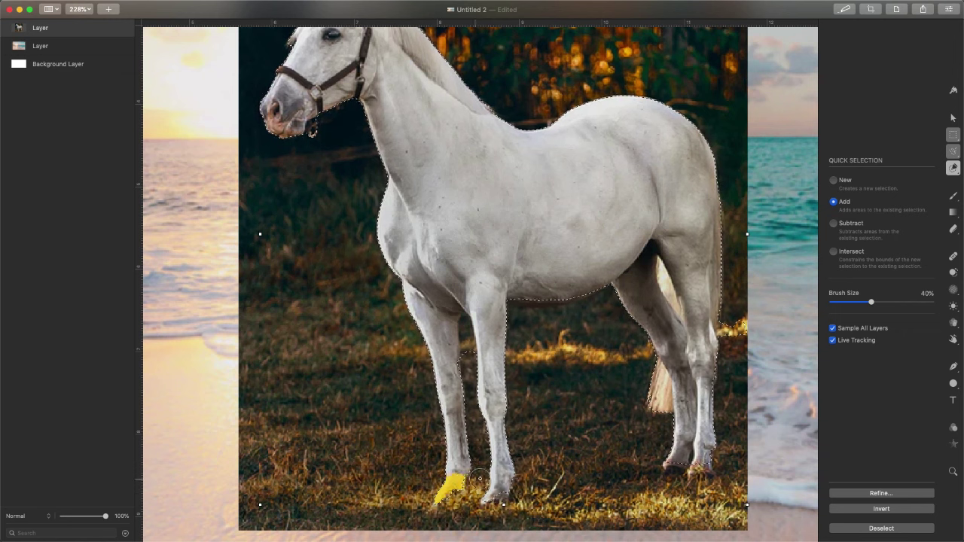
pyautogui.moveTo(510, 467); pyautogui.dragTo(510, 467)
pyautogui.moveTo(629, 445)
pyautogui.mouseDown()
pyautogui.moveTo(655, 431)
pyautogui.moveTo(691, 440)
pyautogui.mouseUp()
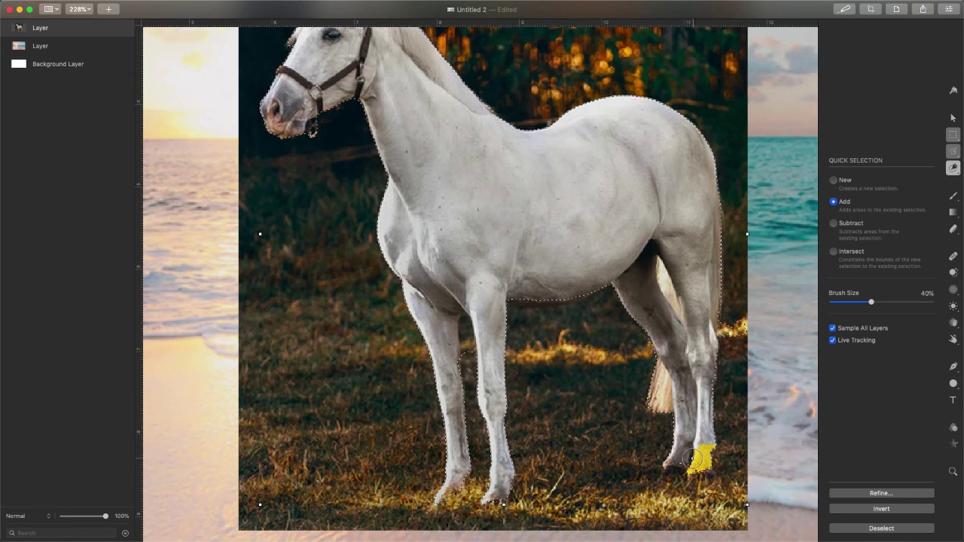
pyautogui.moveTo(678, 455); pyautogui.dragTo(679, 455)
# Add the lower edge of the horse's belly and the area where the chest meets the front leg to the selection
pyautogui.moveTo(614, 328); pyautogui.dragTo(539, 292)
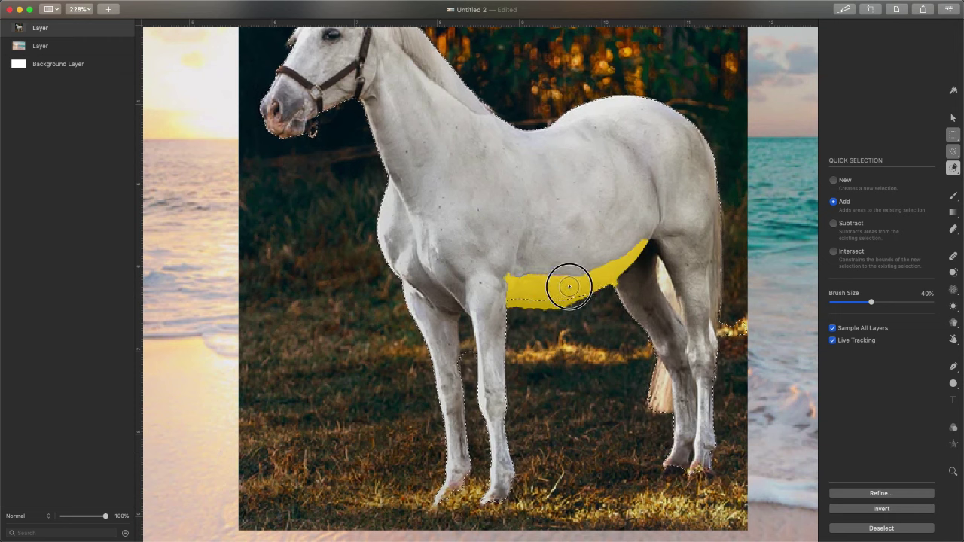
pyautogui.moveTo(579, 281); pyautogui.dragTo(579, 281)
pyautogui.moveTo(465, 256); pyautogui.dragTo(443, 289)
pyautogui.click(417, 270)
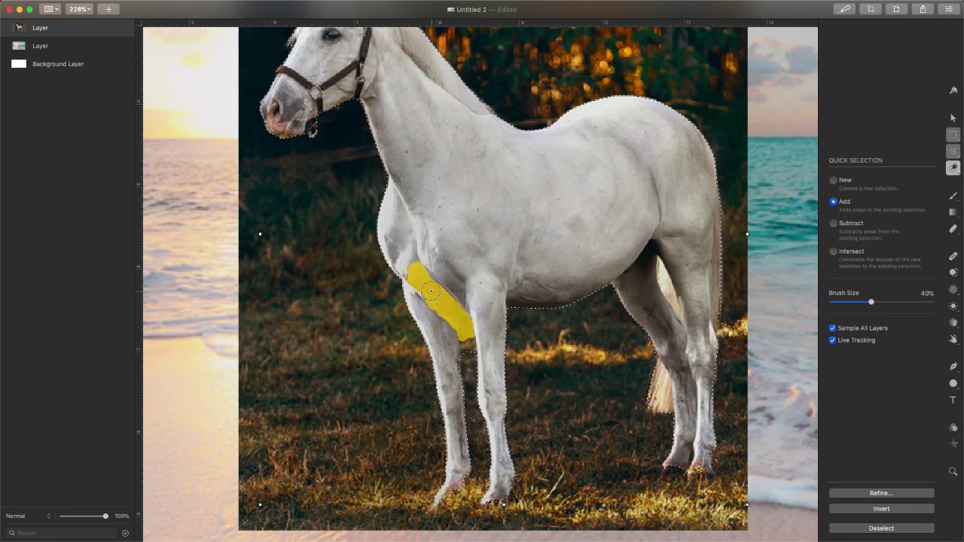
# Subtract the grass background between the horse's front legs from the selection
pyautogui.press('alt')
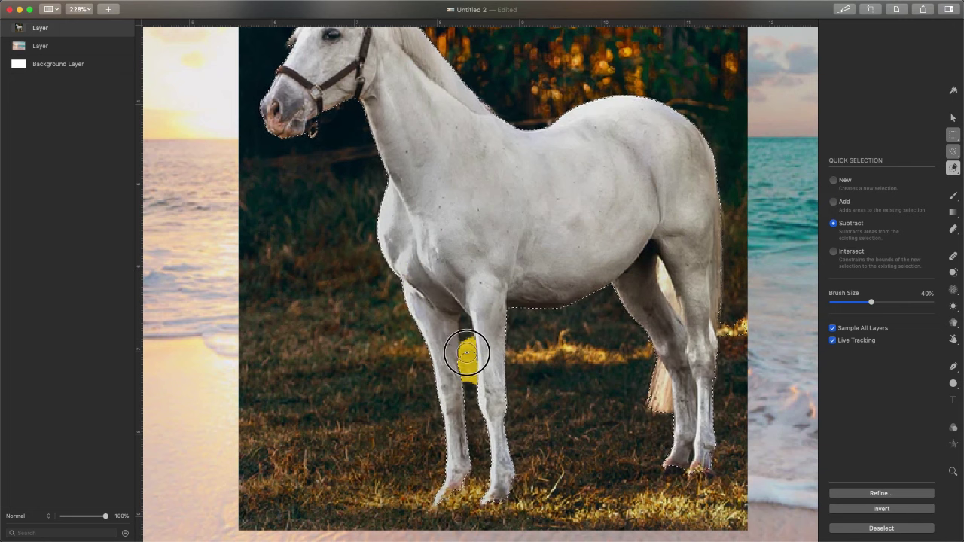
pyautogui.moveTo(467, 354); pyautogui.dragTo(486, 381)
pyautogui.moveTo(595, 317); pyautogui.dragTo(538, 251)
pyautogui.moveTo(485, 376); pyautogui.dragTo(467, 329)
pyautogui.keyDown('alt'); pyautogui.click(466, 329); pyautogui.keyUp('alt')
pyautogui.moveTo(466, 381); pyautogui.dragTo(472, 349)
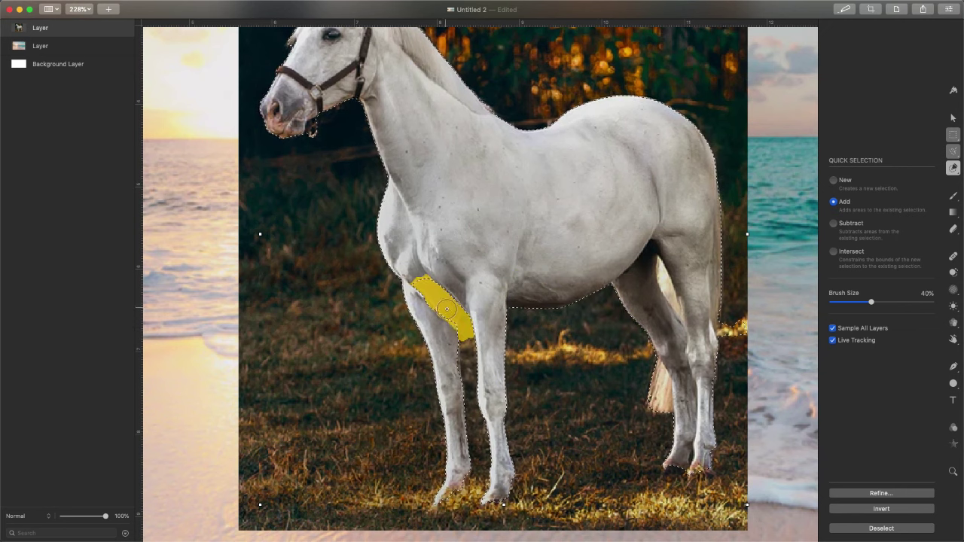
# Add the missing parts of the horse's chest, neck, head and back to the selection
pyautogui.moveTo(447, 309)
pyautogui.mouseDown()
pyautogui.moveTo(490, 217)
pyautogui.moveTo(476, 188)
pyautogui.mouseUp()
pyautogui.moveTo(370, 89); pyautogui.dragTo(395, 164)
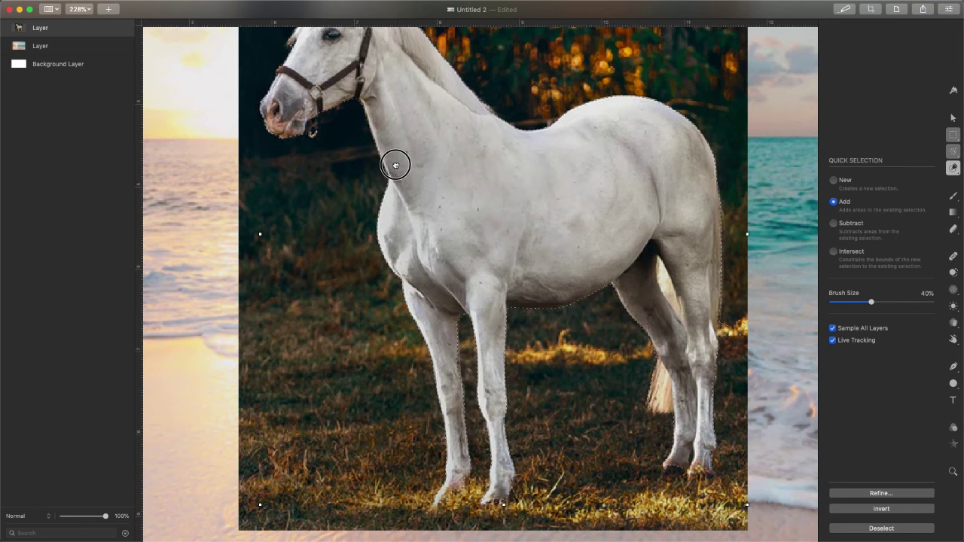
pyautogui.scroll(5, 395, 164)
pyautogui.moveTo(398, 339); pyautogui.dragTo(388, 305)
pyautogui.moveTo(321, 209); pyautogui.dragTo(321, 207)
pyautogui.moveTo(323, 170)
pyautogui.mouseDown()
pyautogui.moveTo(329, 192)
pyautogui.moveTo(341, 180)
pyautogui.moveTo(362, 205)
pyautogui.mouseUp()
pyautogui.moveTo(468, 320)
pyautogui.mouseDown()
pyautogui.moveTo(483, 343)
pyautogui.moveTo(543, 350)
pyautogui.moveTo(556, 328)
pyautogui.moveTo(604, 358)
pyautogui.moveTo(563, 376)
pyautogui.moveTo(404, 314)
pyautogui.moveTo(490, 376)
pyautogui.moveTo(554, 352)
pyautogui.mouseUp()
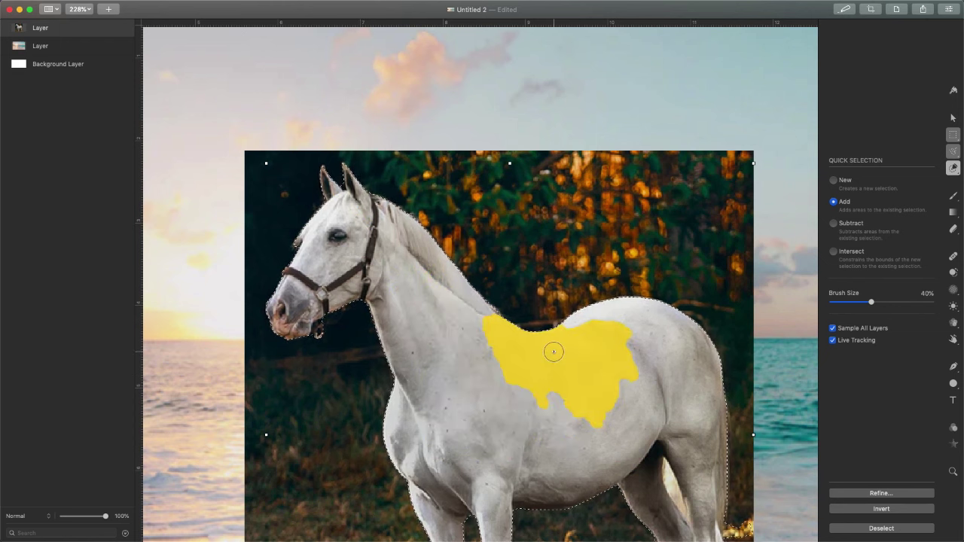
# Add a mask to the horse layer from the horse-shaped selection so the forest background is hidden
pyautogui.click(952, 118)
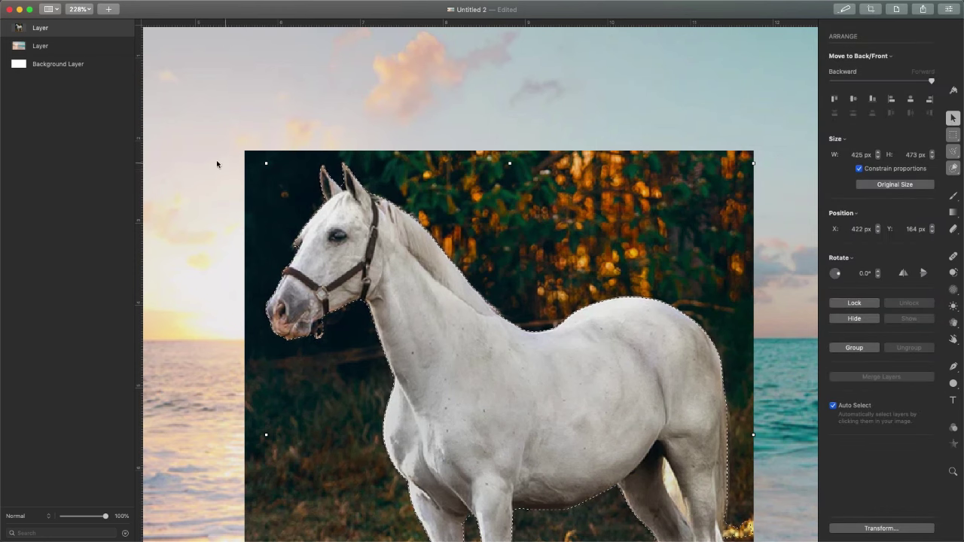
pyautogui.rightClick(23, 29)
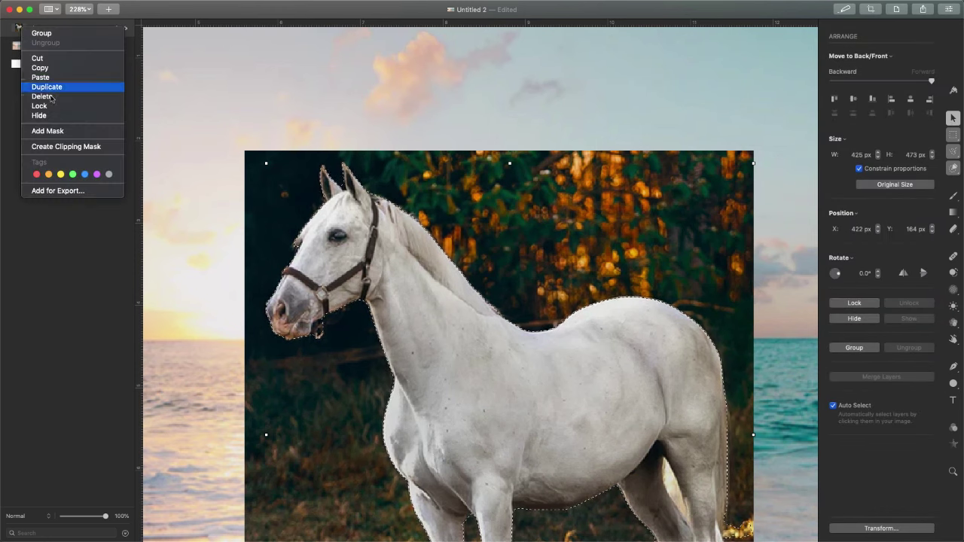
pyautogui.click(47, 131)
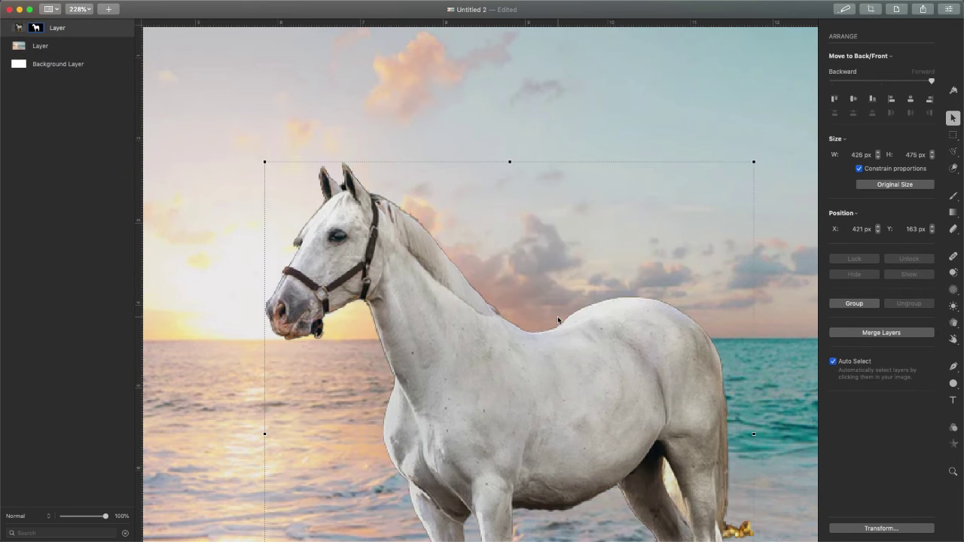
pyautogui.scroll(-5, 558, 317)
pyautogui.scroll(-1, 559, 320)
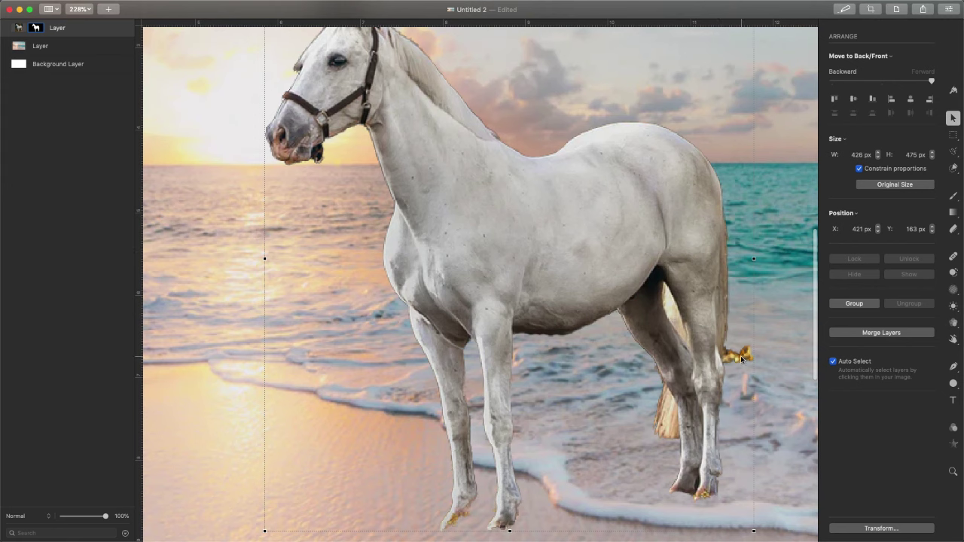
pyautogui.scroll(-1, 757, 346)
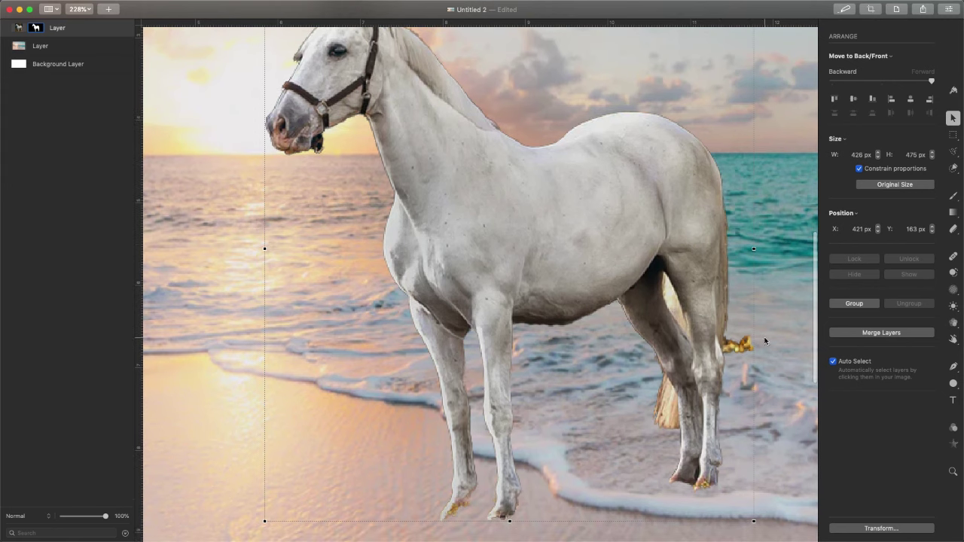
# Paint on the horse layer's mask with a soft black 50 px brush to hide the yellow leaves beside the tail
pyautogui.click(954, 196)
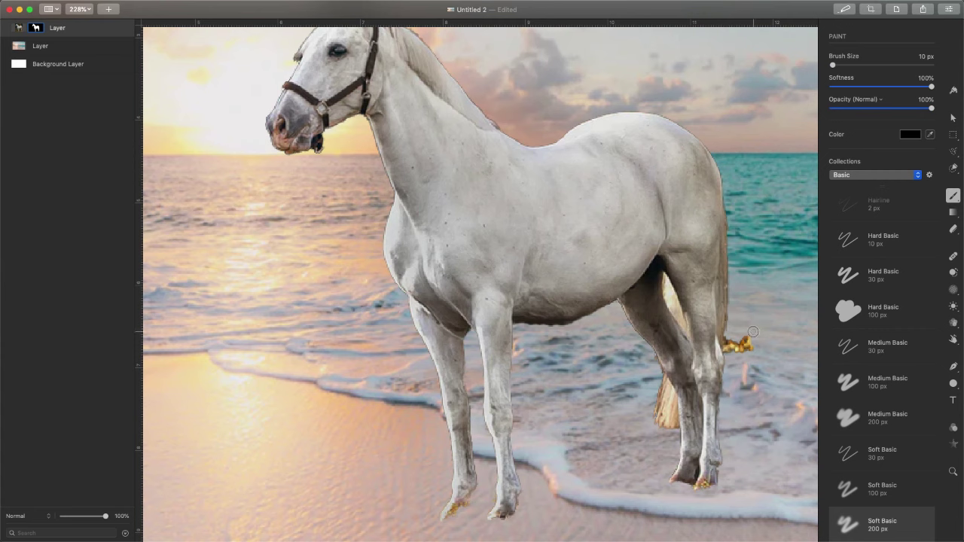
pyautogui.press(']')
pyautogui.press(']')
pyautogui.press(']')
pyautogui.press(']')
pyautogui.click(910, 135)
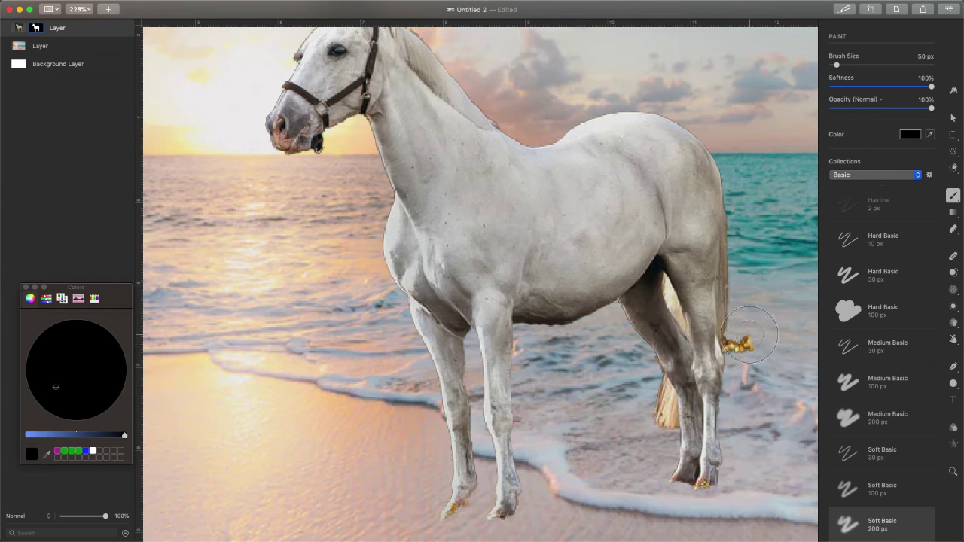
pyautogui.moveTo(752, 322)
pyautogui.mouseDown()
pyautogui.moveTo(753, 347)
pyautogui.moveTo(735, 350)
pyautogui.moveTo(762, 354)
pyautogui.moveTo(754, 354)
pyautogui.mouseUp()
# Paint black on the mask around the front and rear hooves to hide the leftover yellow leaves
pyautogui.scroll(1, 573, 433)
pyautogui.scroll(-2, 567, 425)
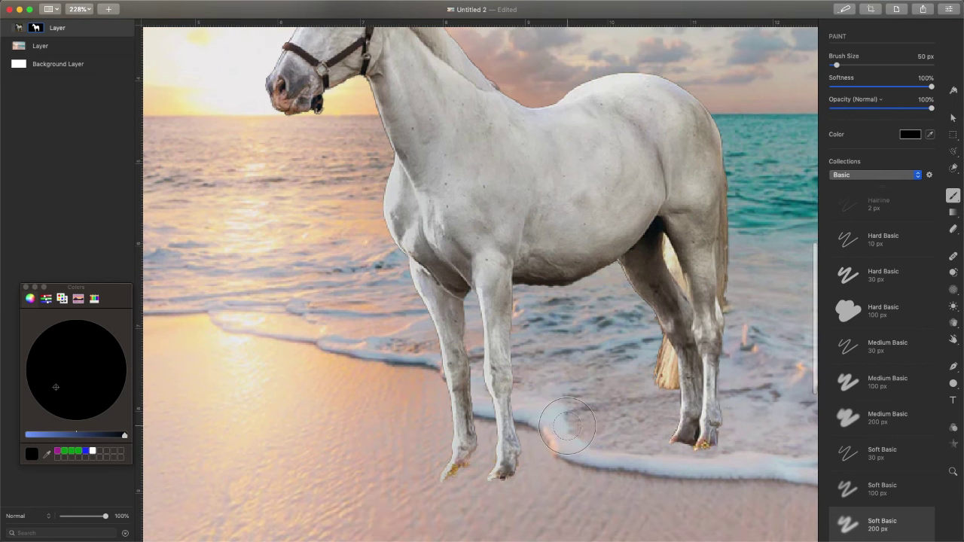
pyautogui.moveTo(462, 466)
pyautogui.mouseDown()
pyautogui.moveTo(426, 474)
pyautogui.moveTo(448, 489)
pyautogui.moveTo(437, 472)
pyautogui.moveTo(450, 494)
pyautogui.moveTo(495, 505)
pyautogui.moveTo(513, 486)
pyautogui.moveTo(493, 487)
pyautogui.moveTo(516, 493)
pyautogui.moveTo(502, 495)
pyautogui.moveTo(520, 485)
pyautogui.moveTo(482, 490)
pyautogui.moveTo(528, 484)
pyautogui.mouseUp()
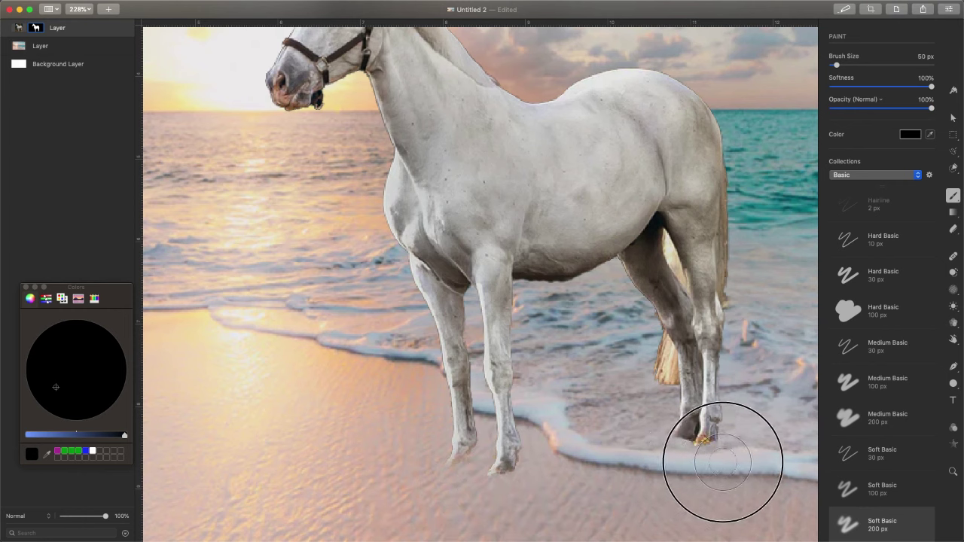
pyautogui.scroll(3, 533, 441)
pyautogui.scroll(5, 533, 441)
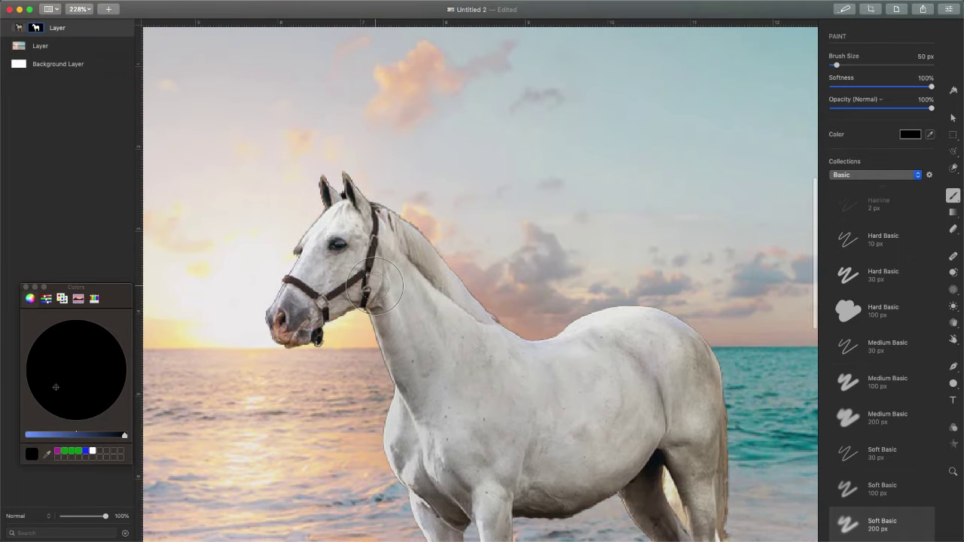
pyautogui.scroll(-5, 375, 287)
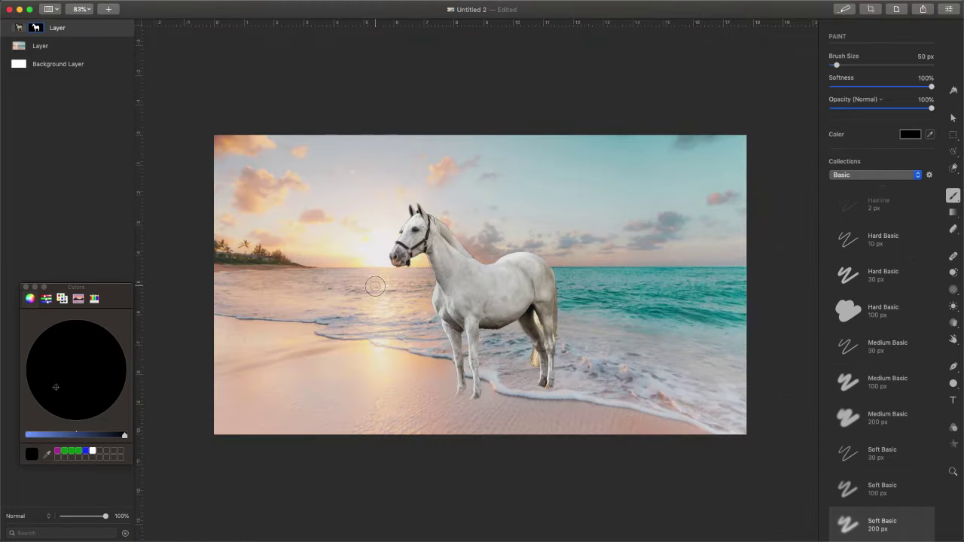
pyautogui.press('v')
pyautogui.moveTo(498, 312); pyautogui.dragTo(424, 310)
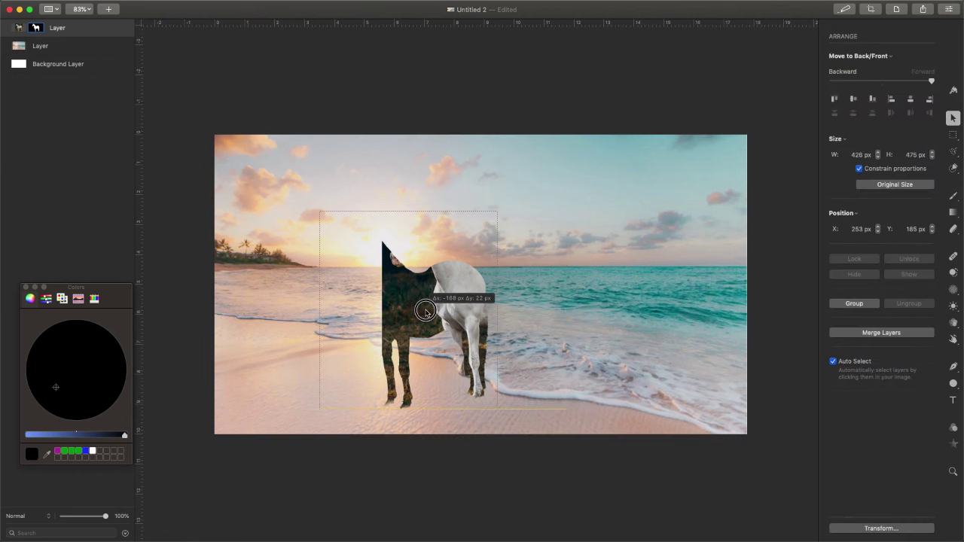
pyautogui.press('super+z')
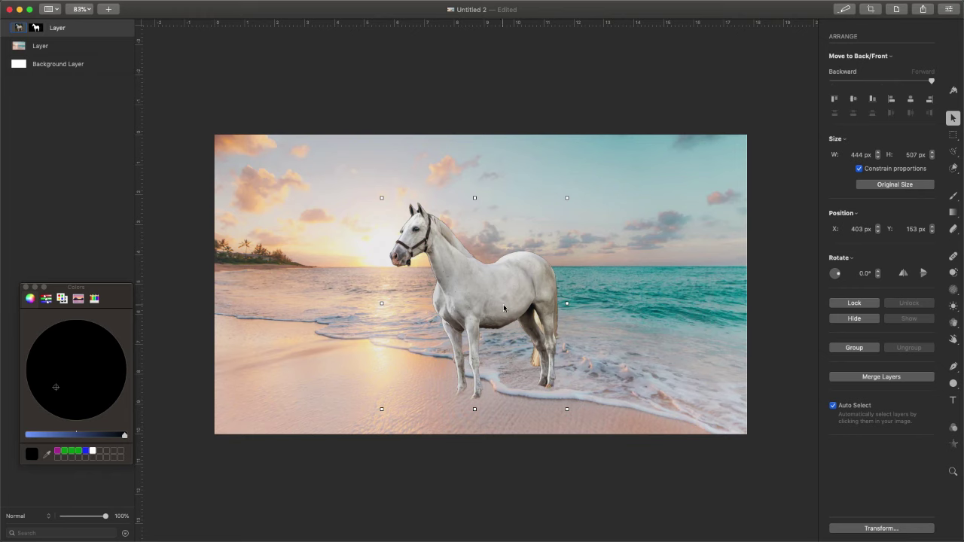
# Move the horse with its mask onto the sand at about X 138 px, Y 180 px and flip it horizontally
pyautogui.moveTo(504, 308); pyautogui.dragTo(392, 318)
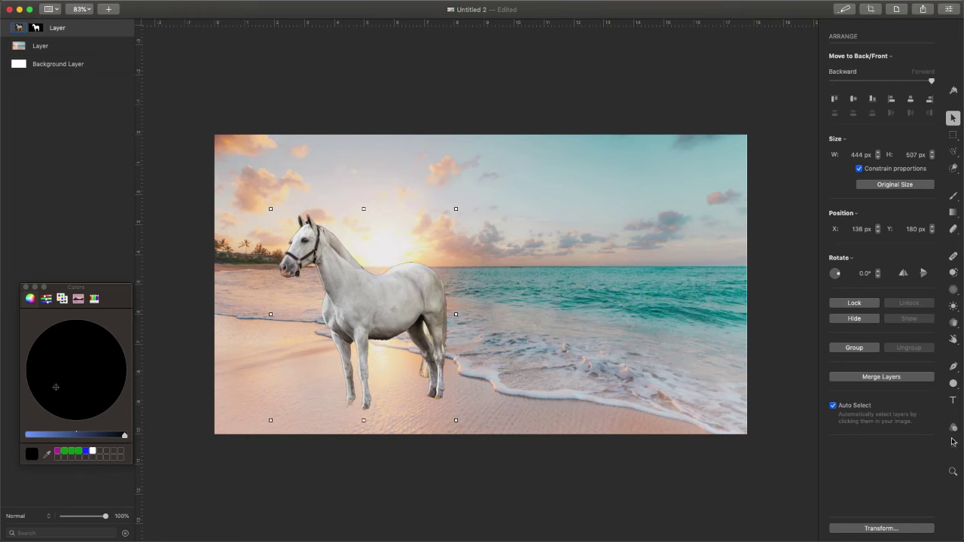
pyautogui.click(905, 273)
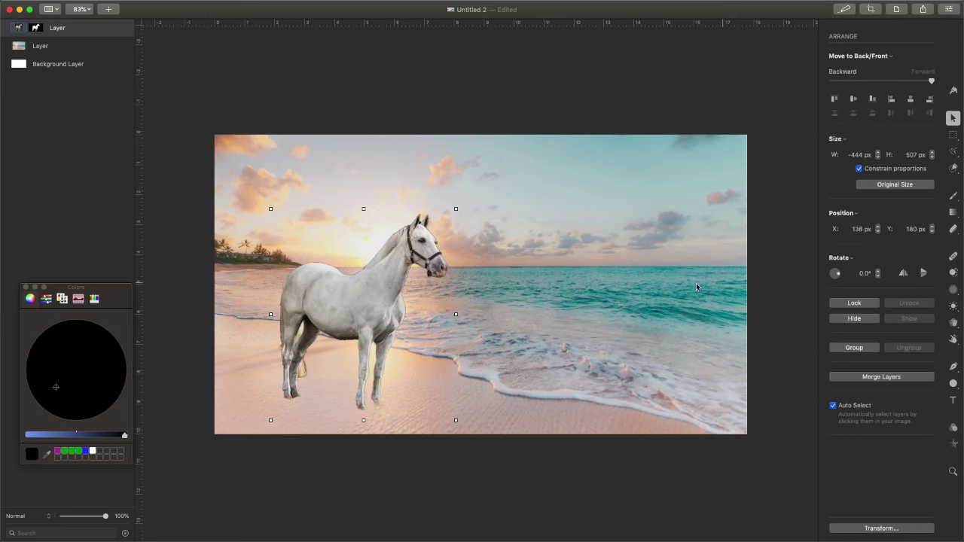
# Scale the horse down to about 369 × 421 px and place it on the sand at about X 233 px, Y 256 px
pyautogui.moveTo(360, 307); pyautogui.dragTo(382, 306)
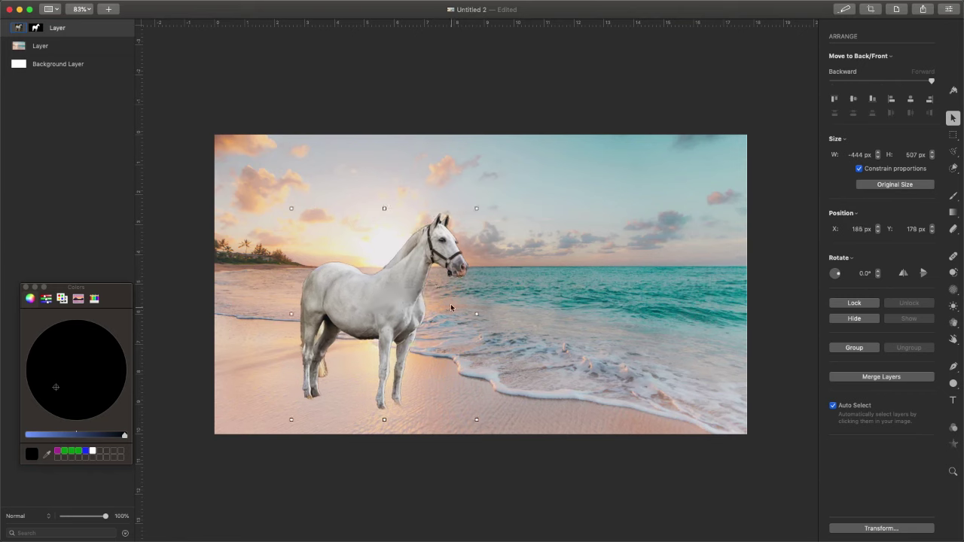
pyautogui.moveTo(477, 209); pyautogui.dragTo(448, 241)
pyautogui.moveTo(362, 318); pyautogui.dragTo(383, 318)
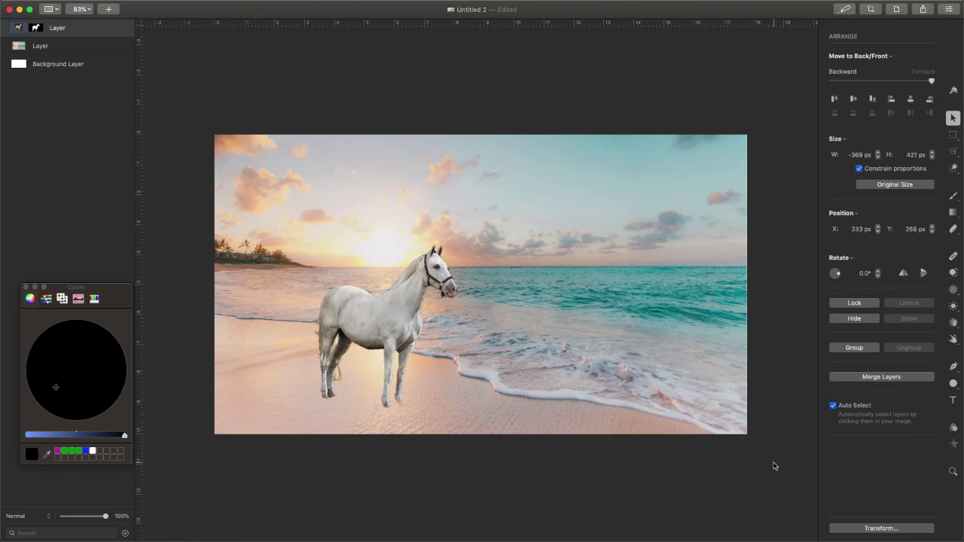